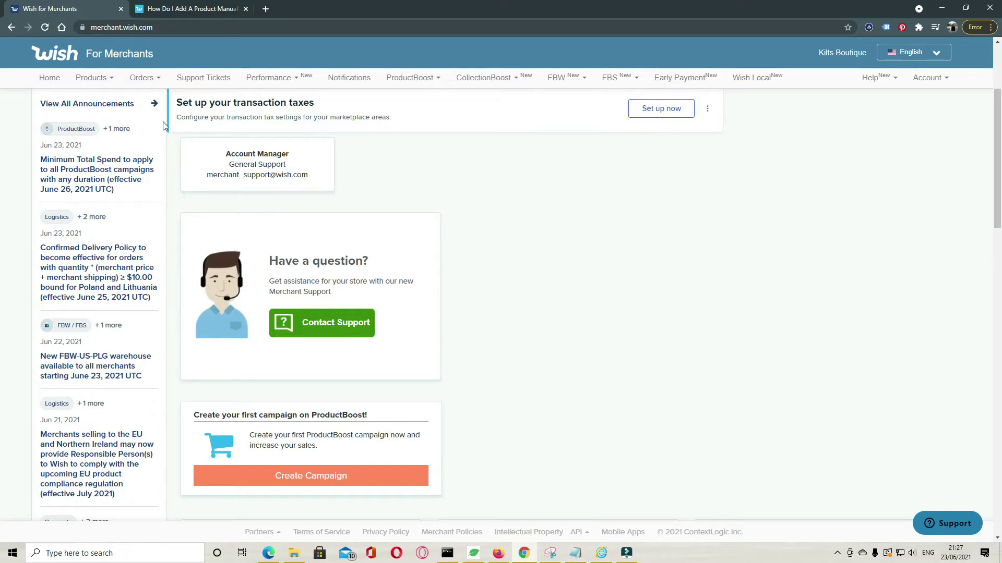
# Open the form for manually adding a new product
pyautogui.click(111, 81)
pyautogui.moveTo(116, 99)
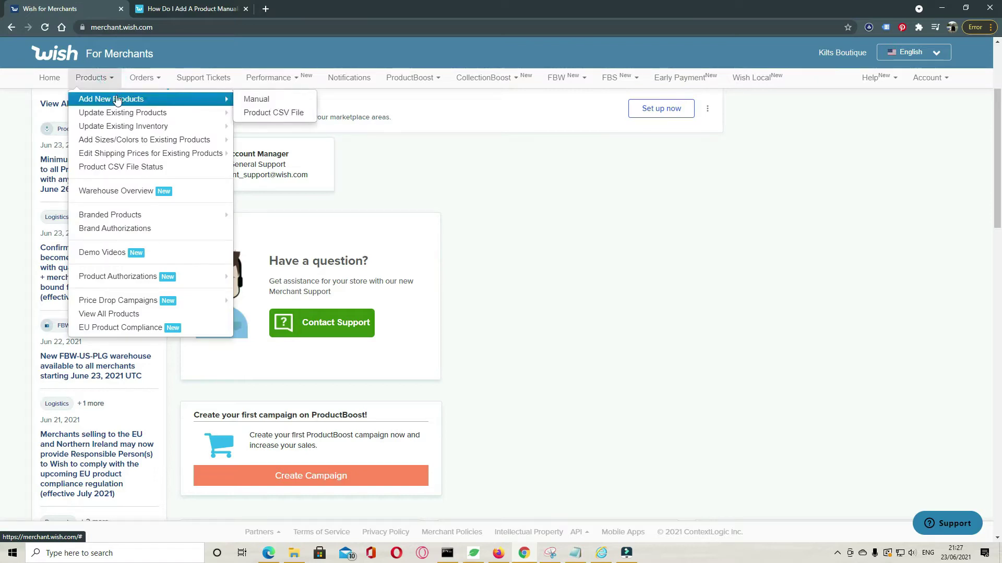
pyautogui.click(262, 98)
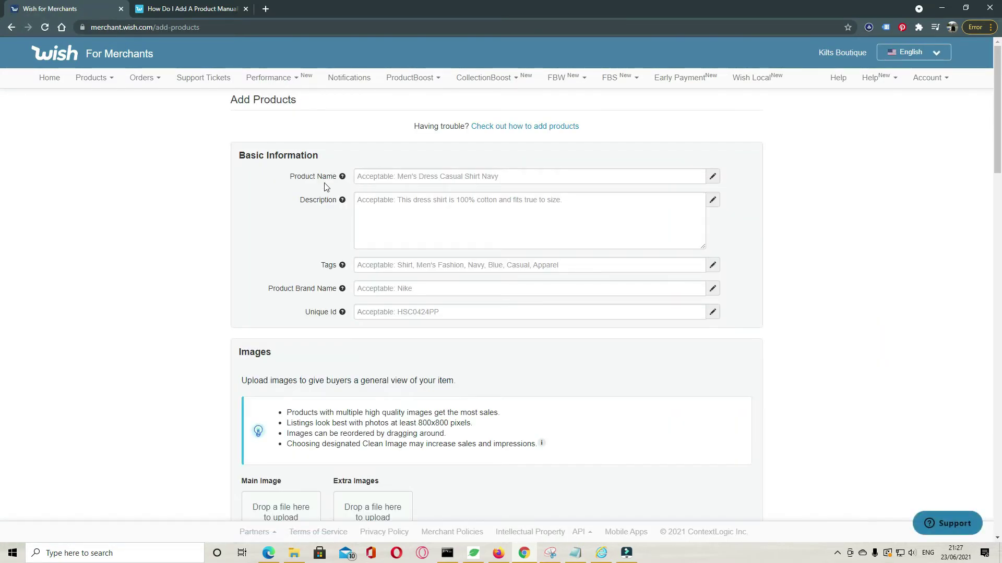
# Enter "Men Tshirt Football Short sleevs" as the product name
pyautogui.click(398, 178)
pyautogui.write('Men Tshirt Fpo')
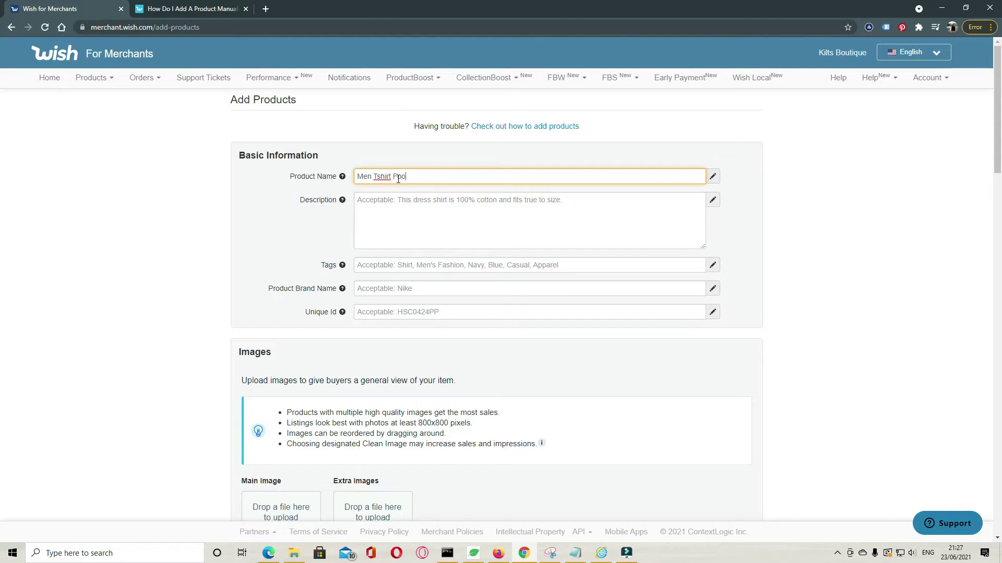
pyautogui.press('BackSpace')
pyautogui.press('BackSpace')
pyautogui.write('ootball Short sleevs')
# Read the description field's guidance, then paste the prepared Men's England T Shirt text from the notes file as the description
pyautogui.click(409, 210)
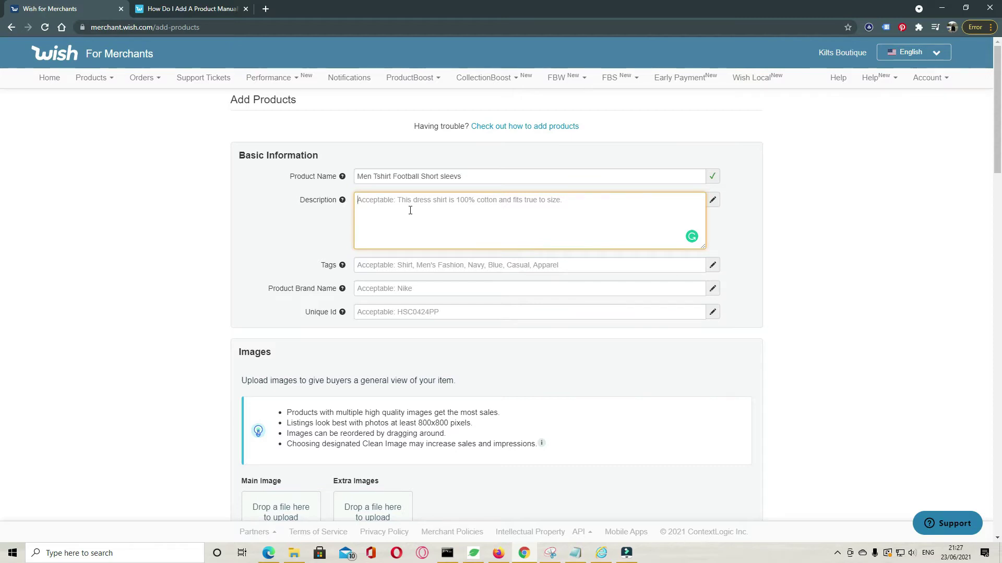
pyautogui.click(342, 201)
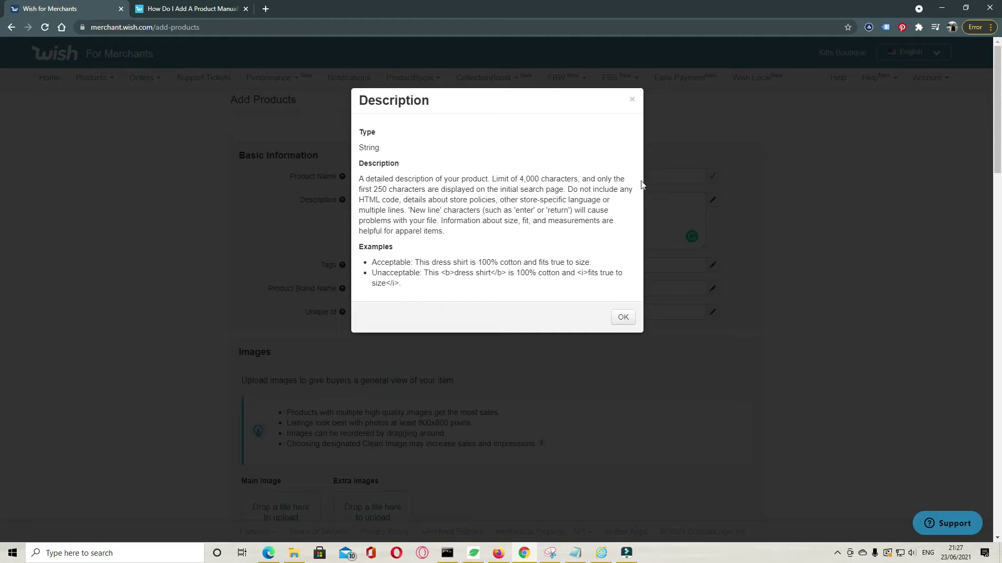
pyautogui.moveTo(360, 191); pyautogui.dragTo(483, 191)
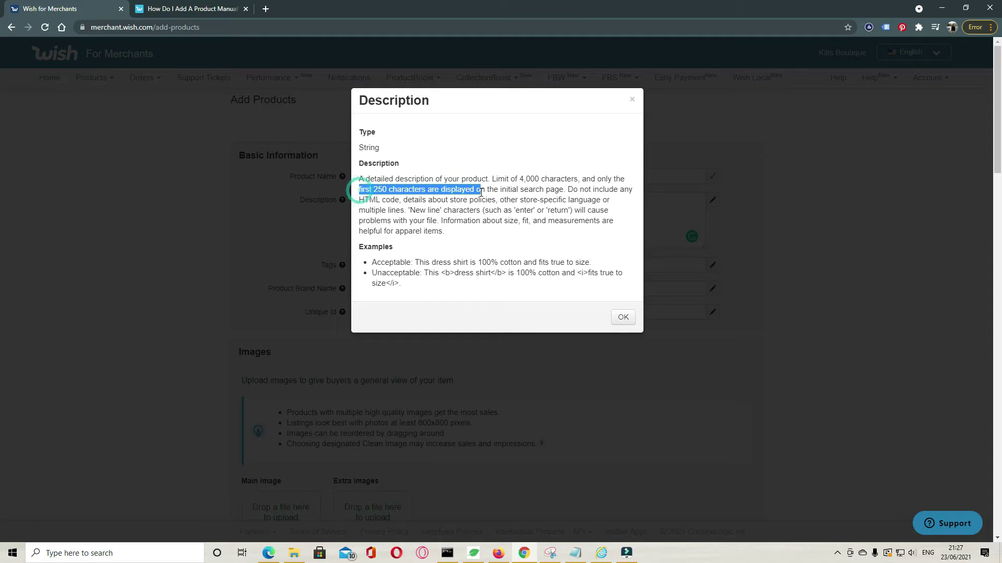
pyautogui.click(632, 99)
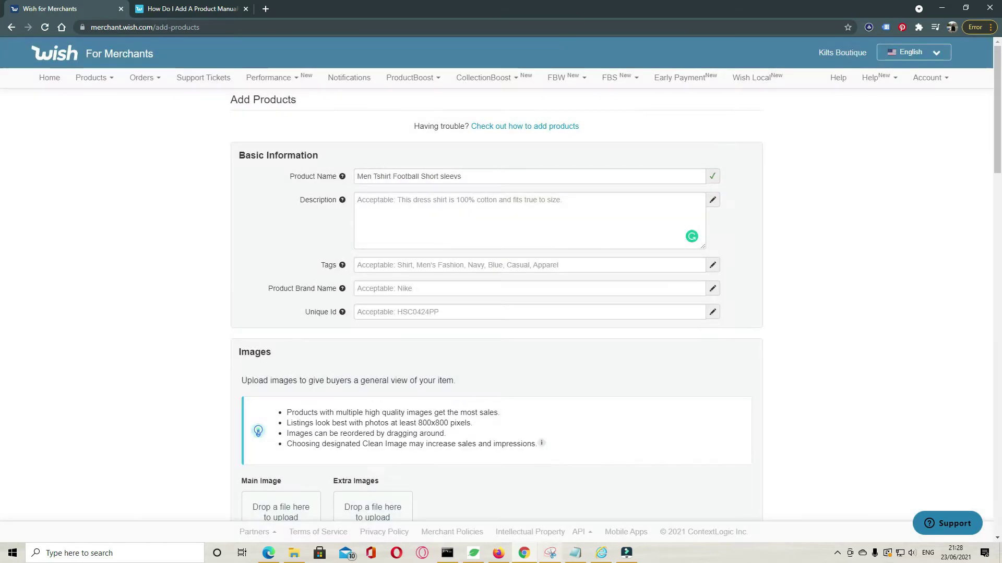
pyautogui.click(576, 553)
pyautogui.click(703, 222)
pyautogui.moveTo(703, 221); pyautogui.dragTo(609, 133)
pyautogui.click(434, 226)
pyautogui.hotkey('ctrl', 'v')
pyautogui.scroll(3, 432, 234)
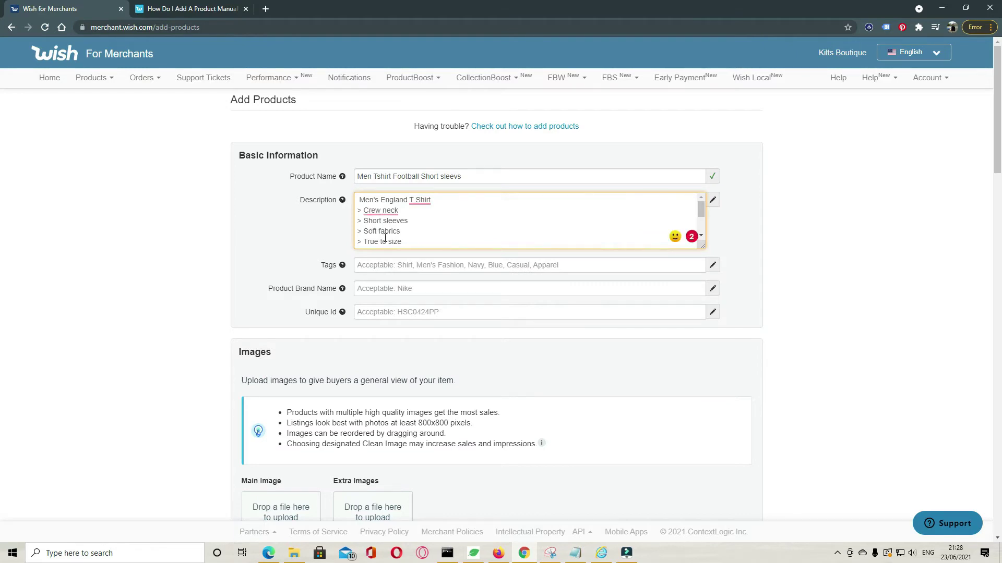
# Search the product tags for "t shirt" and add the suggested tag "cartoon t shirt"
pyautogui.click(386, 267)
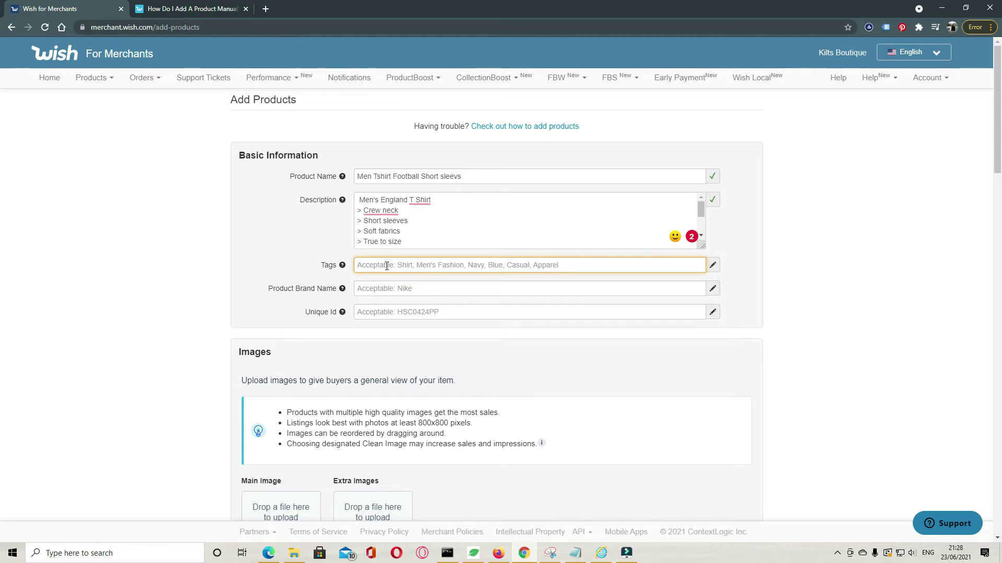
pyautogui.write('t')
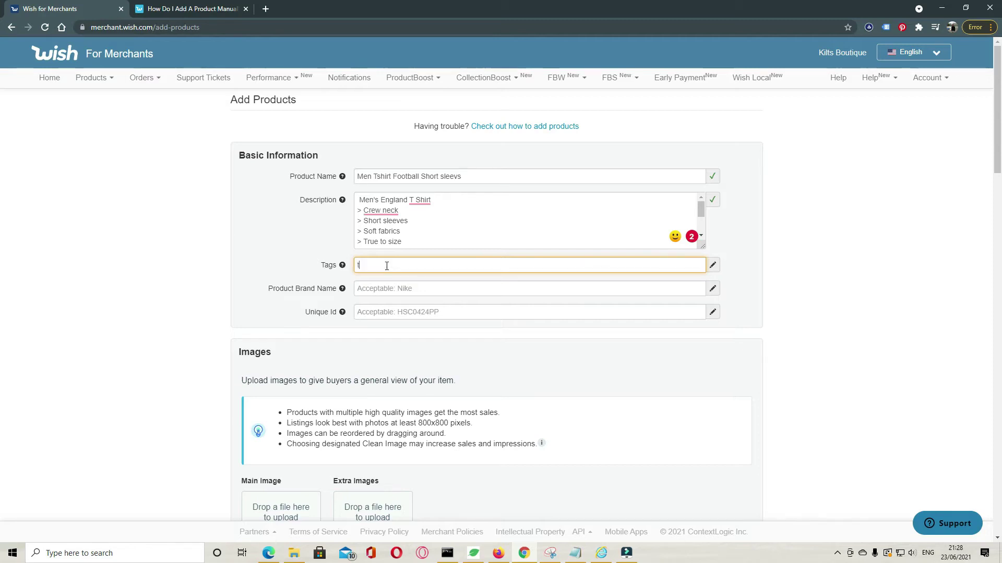
pyautogui.write(' shiret')
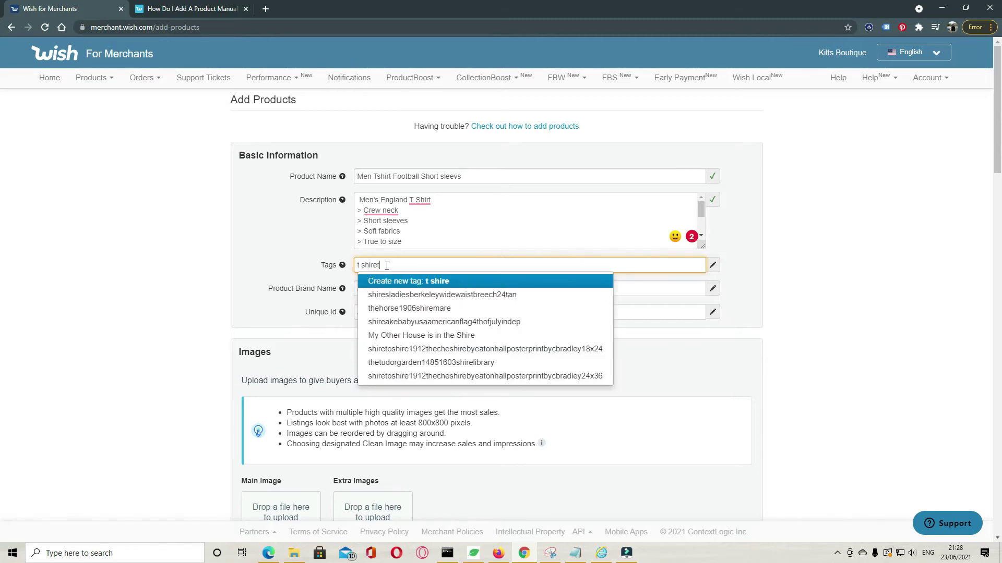
pyautogui.press('BackSpace')
pyautogui.press('BackSpace')
pyautogui.write('t')
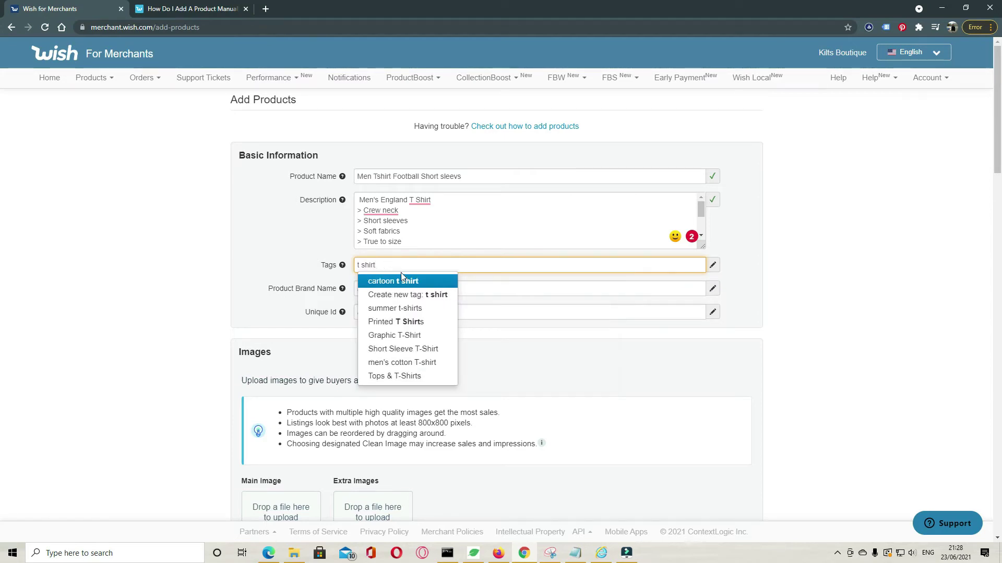
pyautogui.click(404, 280)
# Add the suggested tags "football t-shirt" and "men's cotton T-shirt" to the product
pyautogui.click(426, 265)
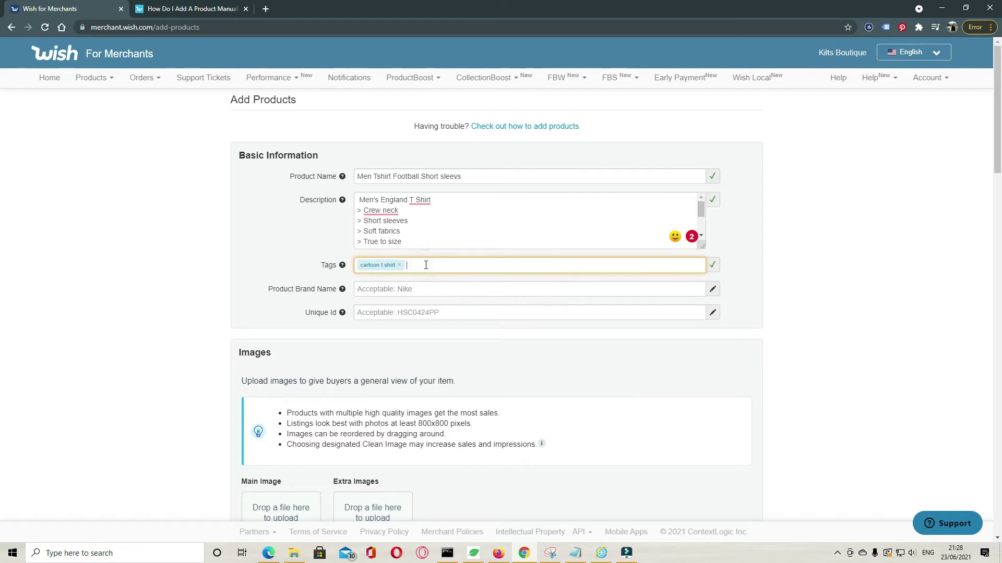
pyautogui.write('football')
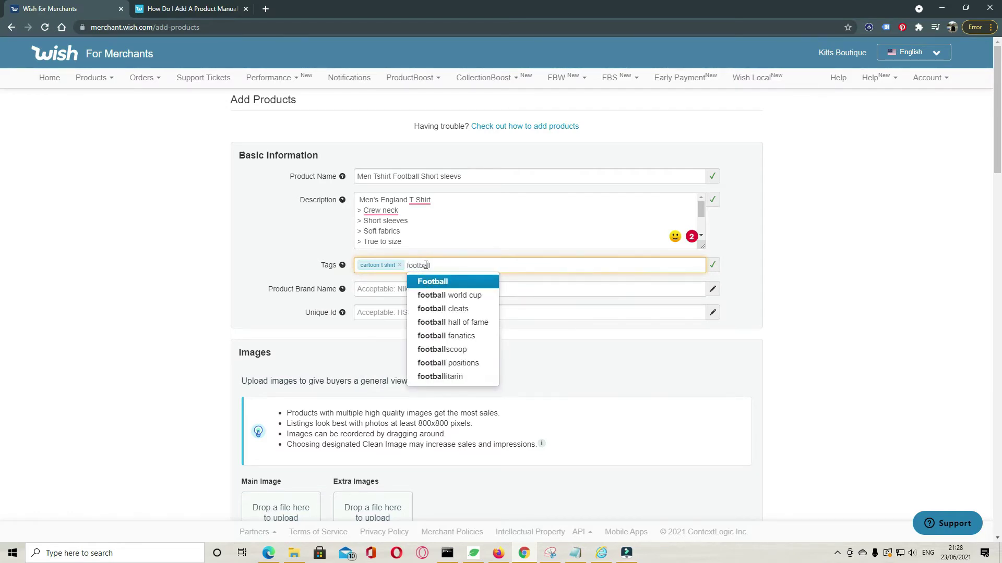
pyautogui.write(' t')
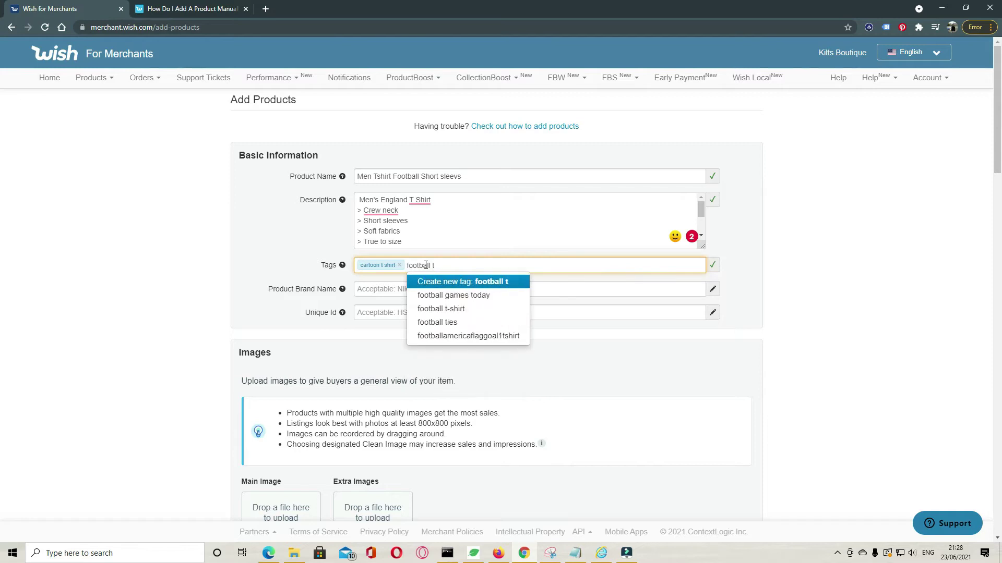
pyautogui.click(462, 309)
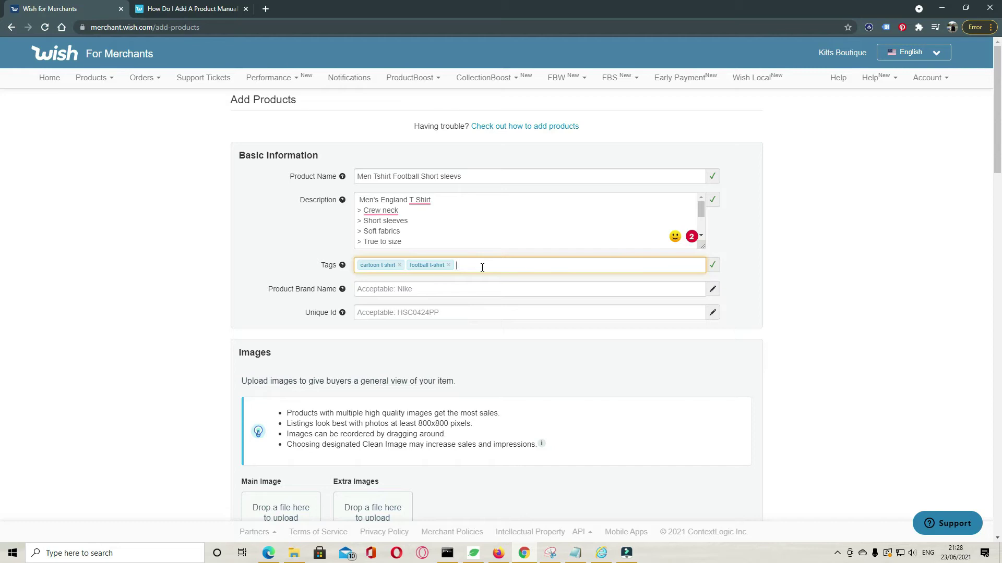
pyautogui.write('men t')
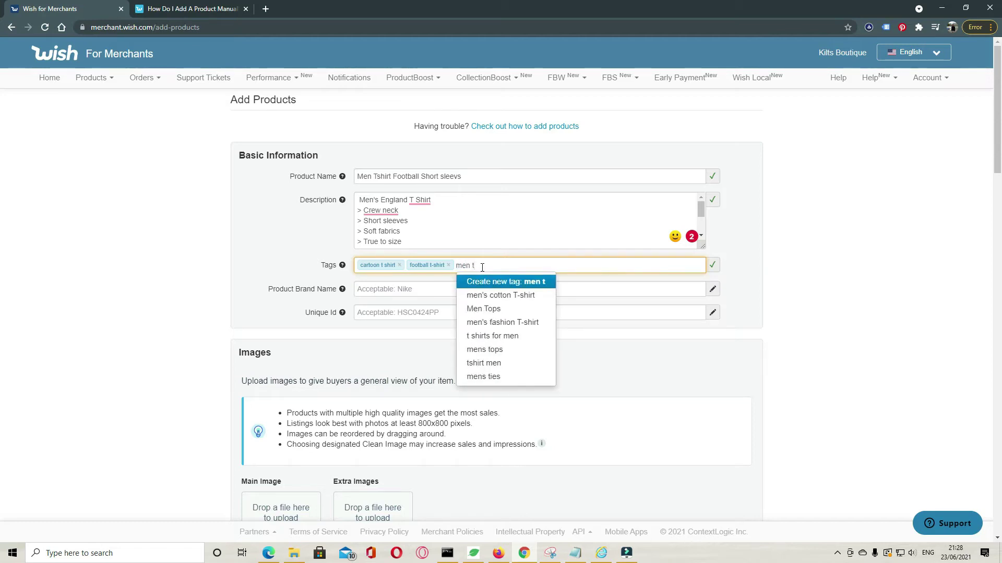
pyautogui.click(513, 296)
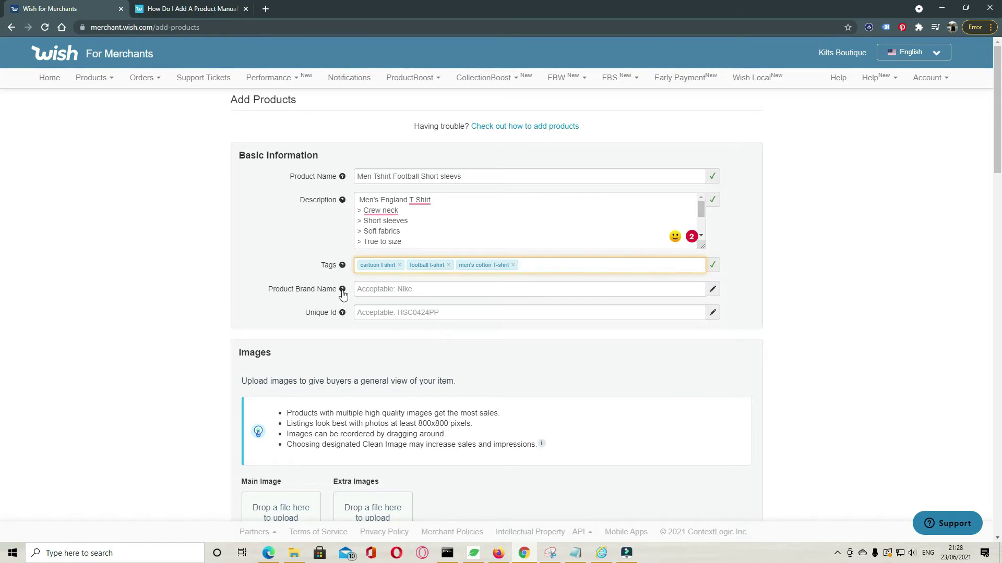
# Set the product brand name to Kilts Boutique and the unique ID to KB-Fbtshirt
pyautogui.click(383, 289)
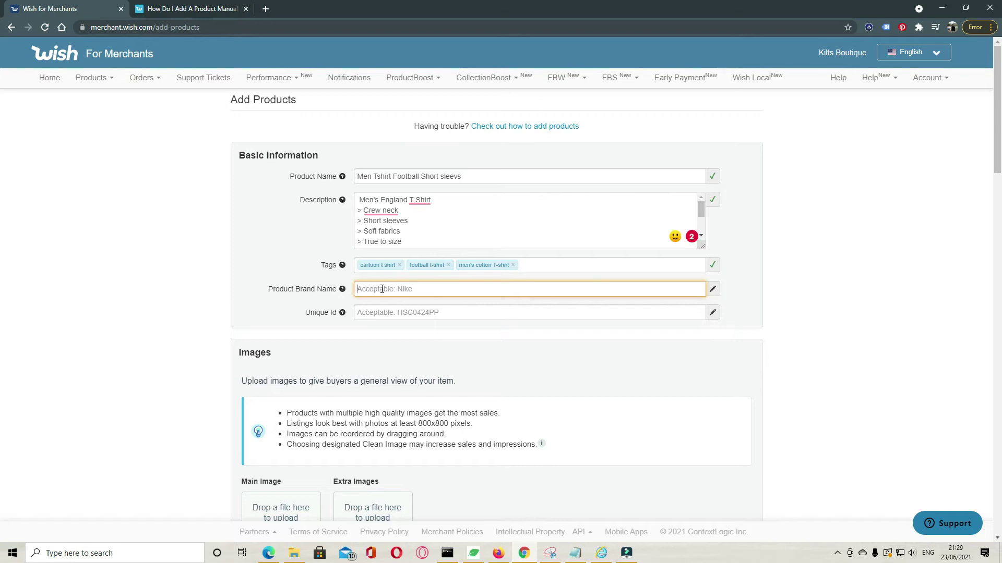
pyautogui.write('Kilts Boutique')
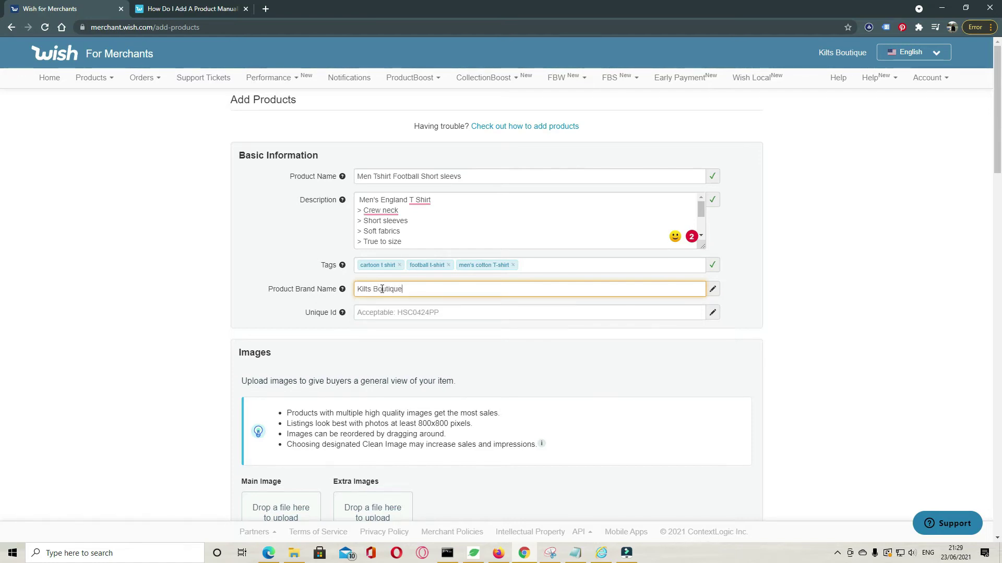
pyautogui.click(402, 313)
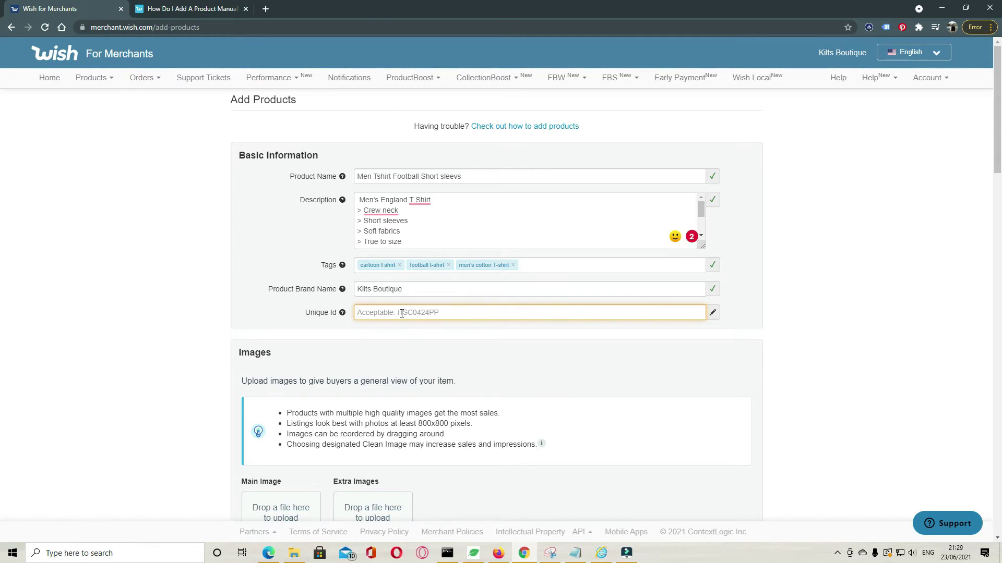
pyautogui.write('KB-Fbtshirt')
# Upload the red T-shirt picture s-l1600 (7) from the desktop's Ebay Listing folder as the main image
pyautogui.scroll(-3, 403, 319)
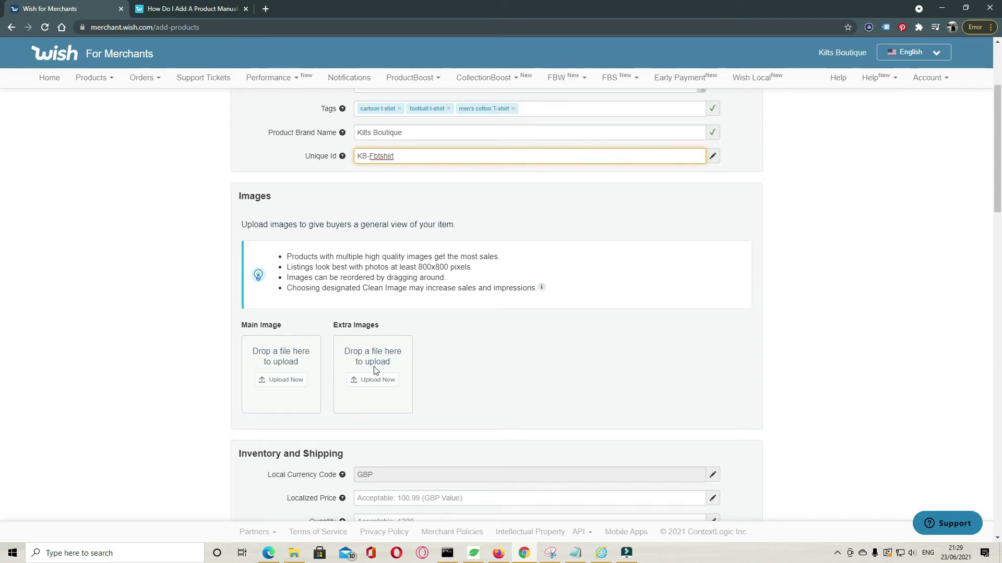
pyautogui.click(304, 381)
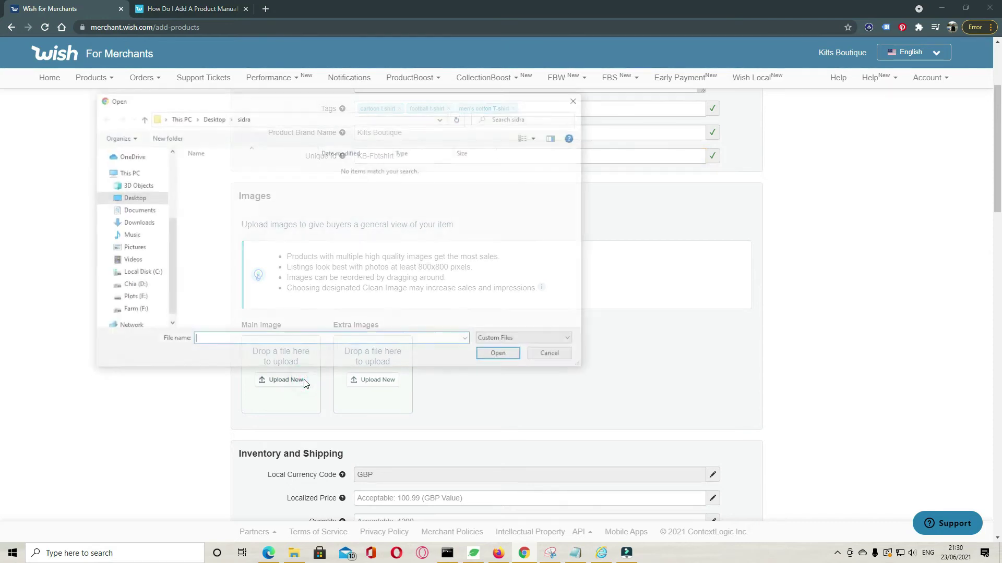
pyautogui.click(554, 355)
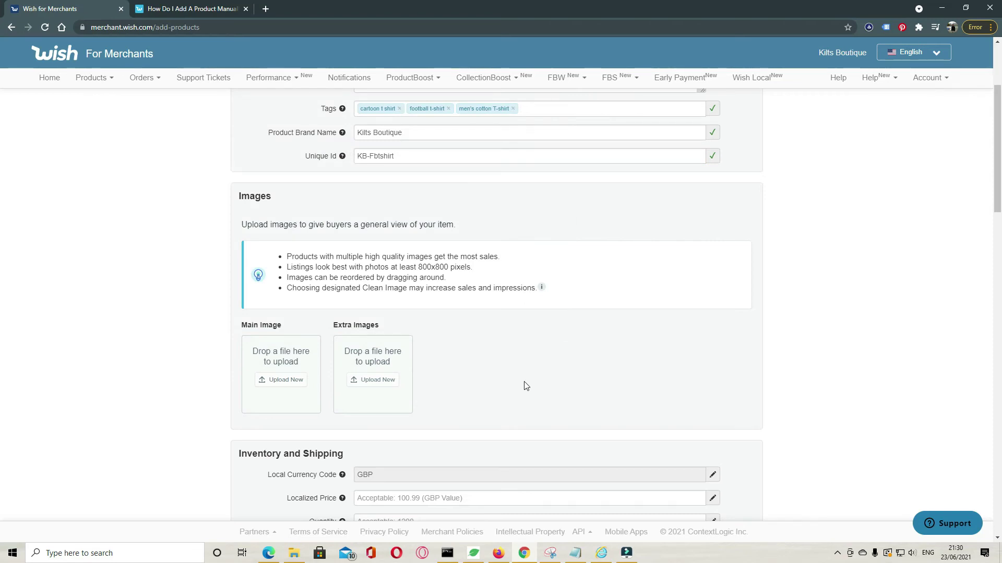
pyautogui.click(275, 379)
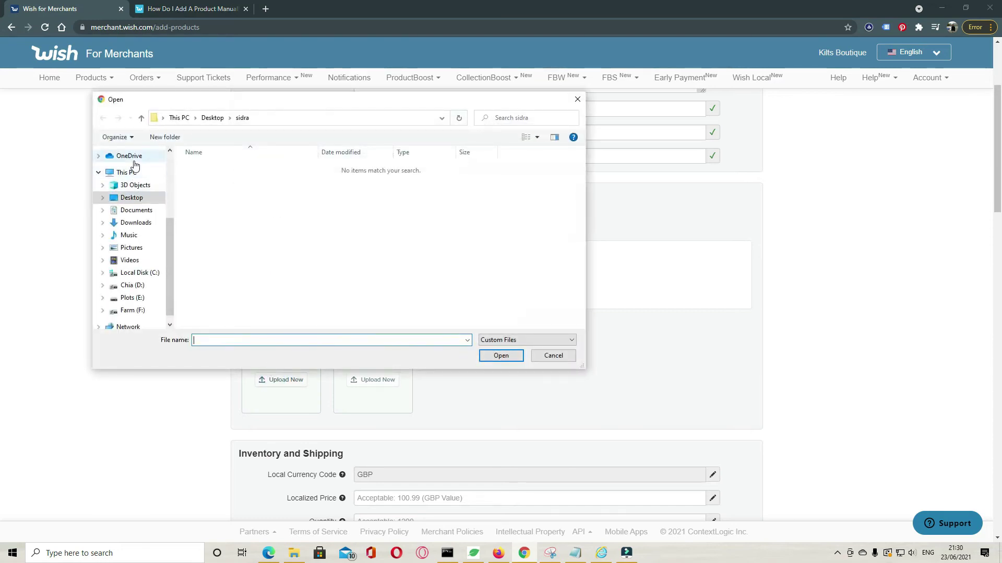
pyautogui.click(134, 199)
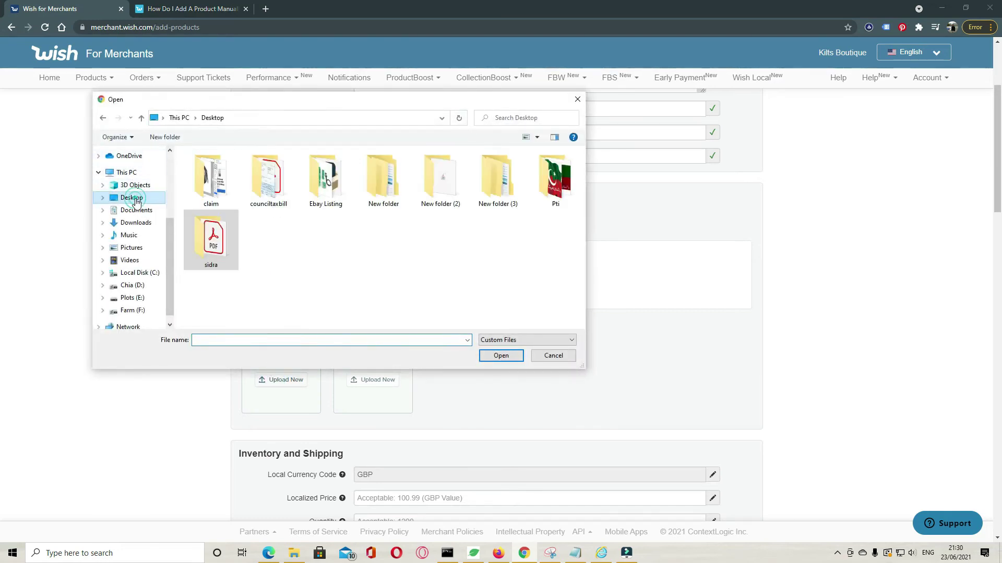
pyautogui.doubleClick(325, 180)
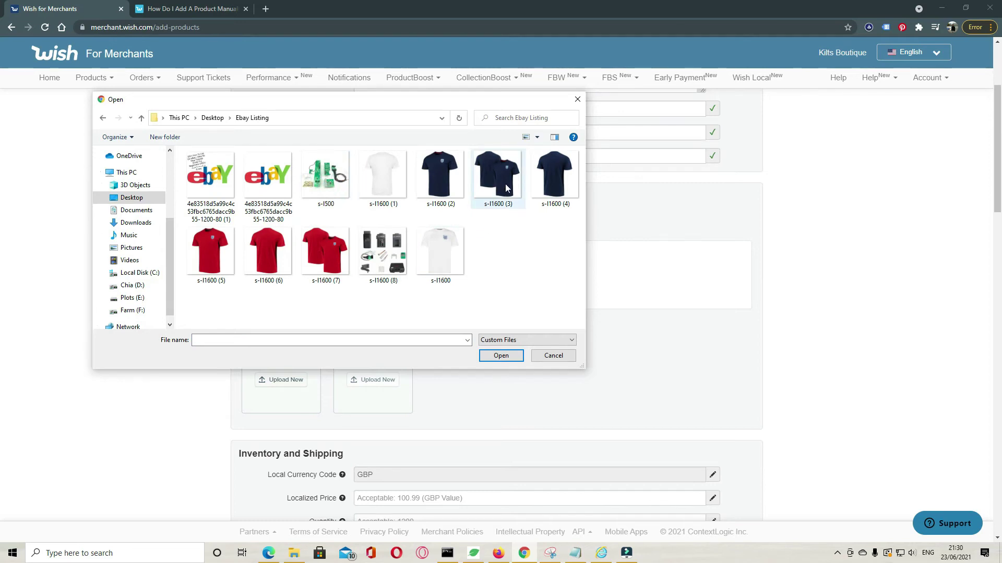
pyautogui.doubleClick(326, 255)
# Upload the navy T-shirt picture s-l1600 (3) and the white T-shirt picture s-l1600 as extra images
pyautogui.click(385, 379)
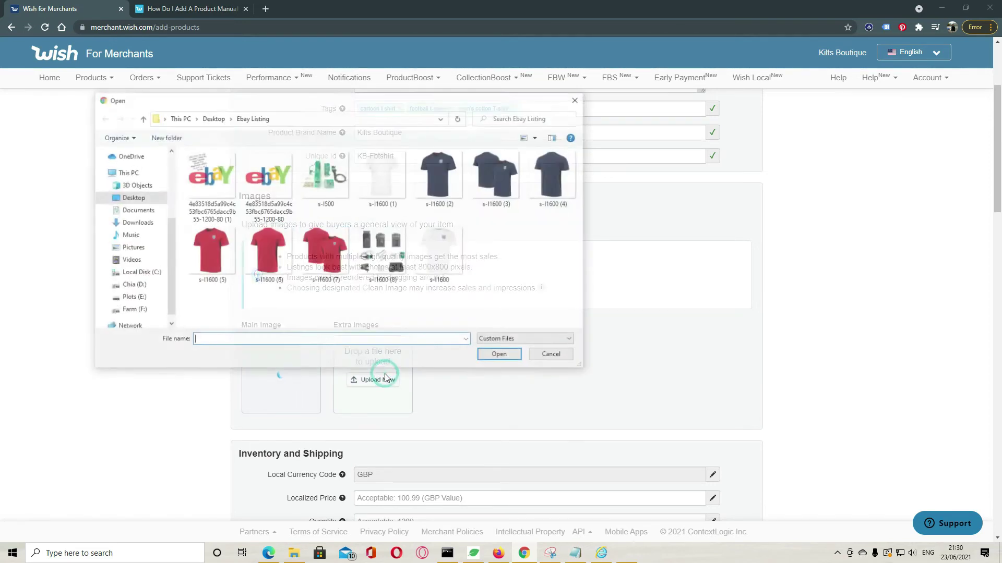
pyautogui.click(491, 183)
pyautogui.doubleClick(491, 183)
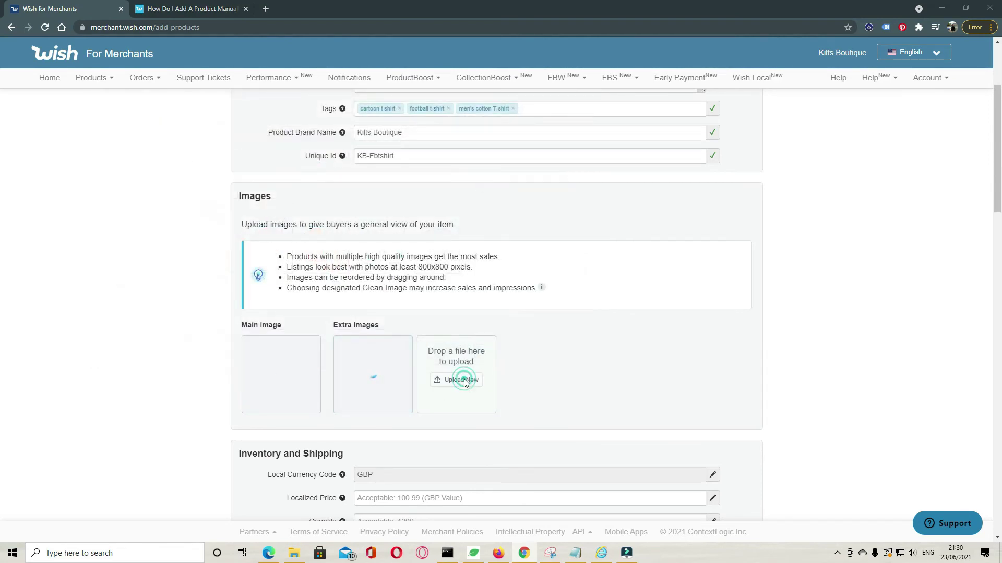
pyautogui.click(459, 380)
pyautogui.doubleClick(440, 251)
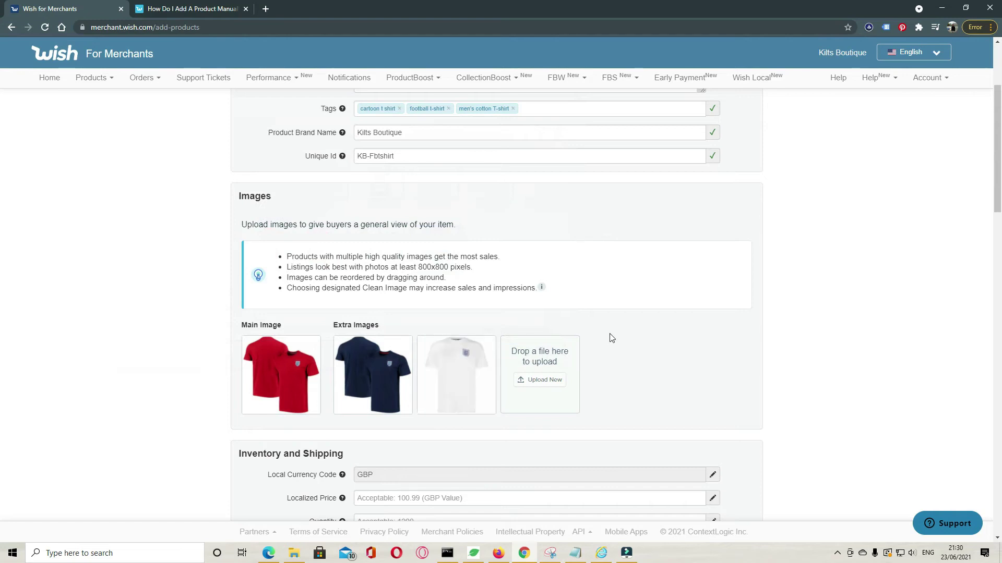
# Set the localized price to 14.99 GBP and the quantity to 5
pyautogui.scroll(-2, 610, 338)
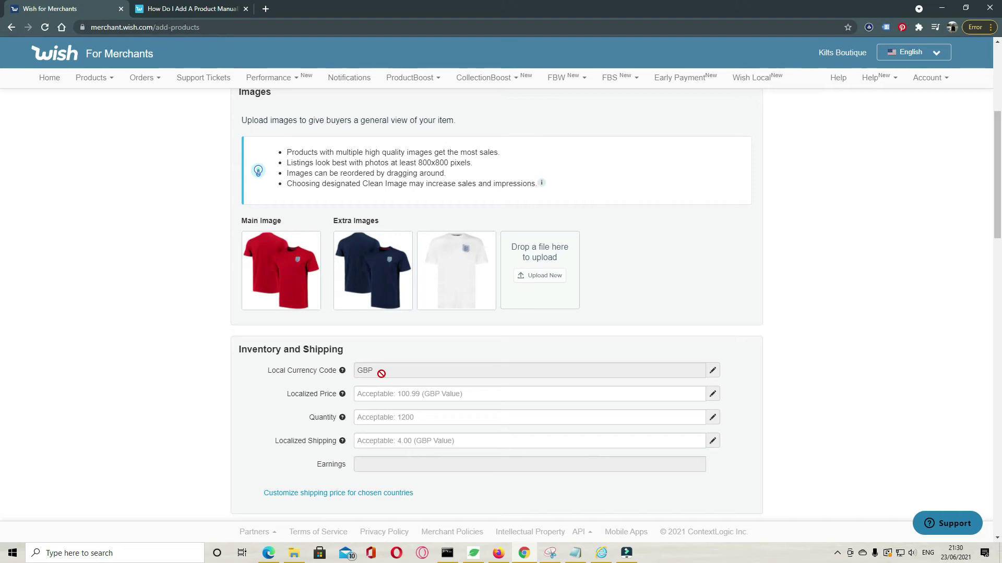
pyautogui.click(389, 391)
pyautogui.write('14.99')
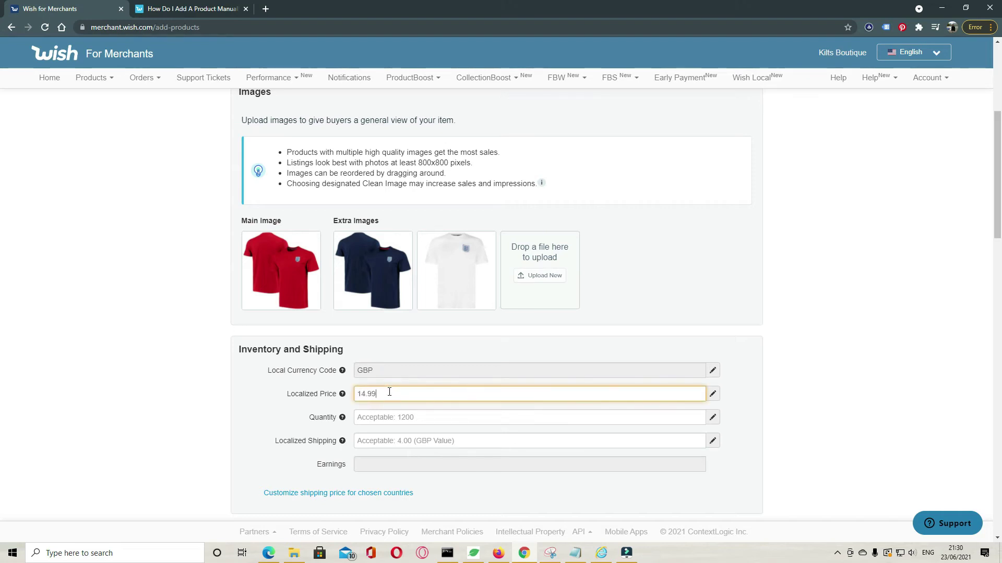
pyautogui.click(392, 417)
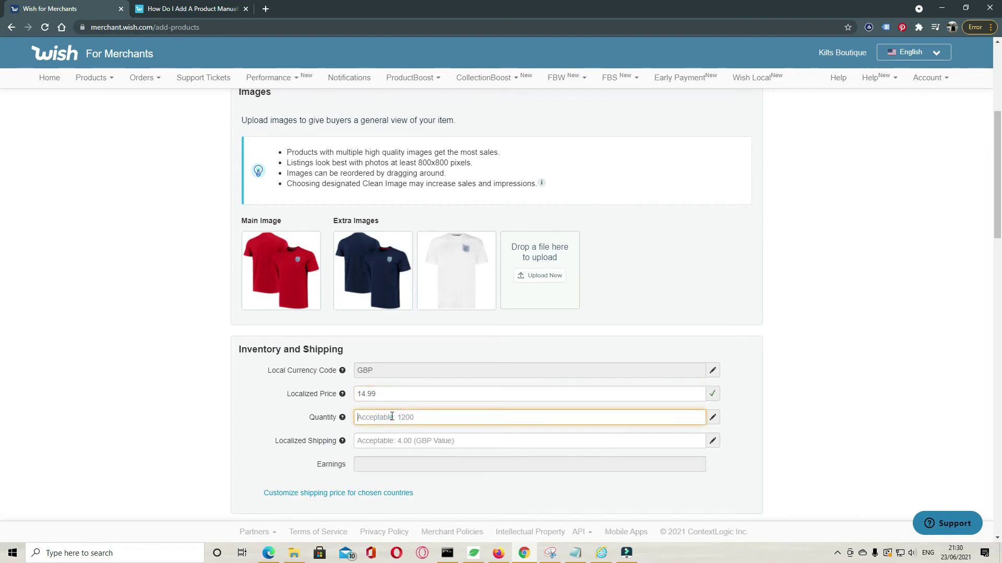
pyautogui.write('5')
pyautogui.press('BackSpace')
pyautogui.write('5')
# Set the localized shipping price to 4 GBP
pyautogui.click(403, 437)
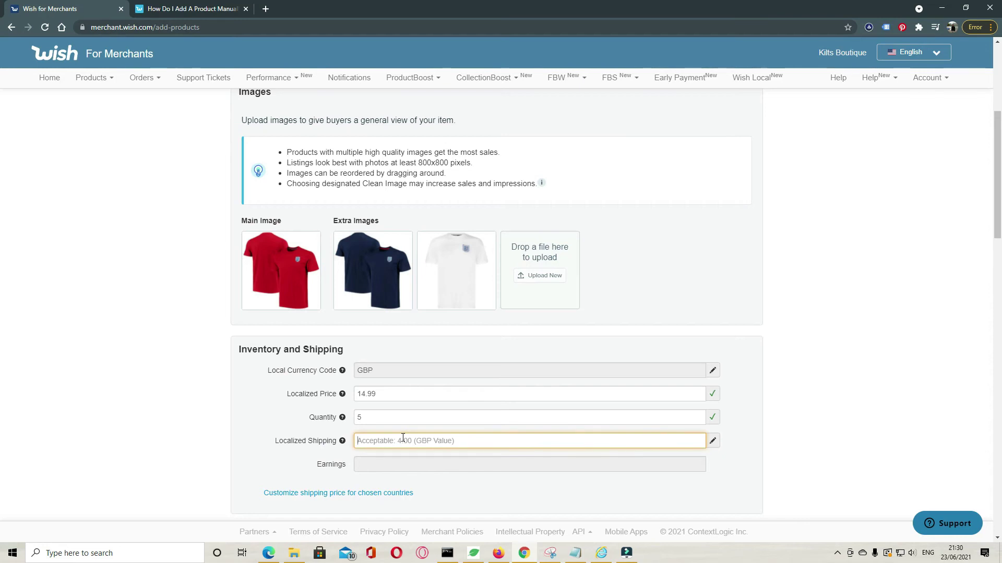
pyautogui.write('4')
pyautogui.scroll(-1, 450, 454)
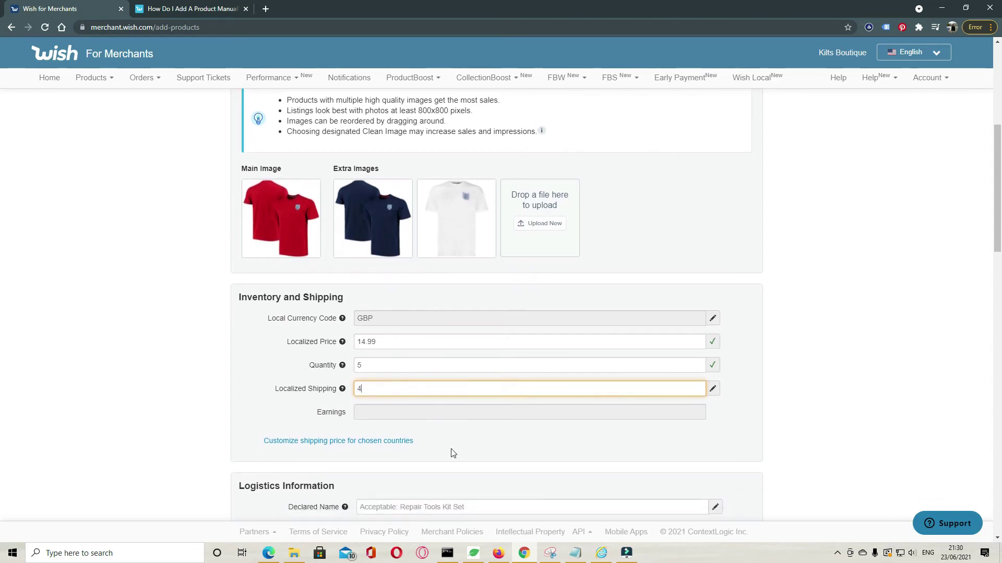
# Customize the localized shipping prices per country: 9.99 GBP for United States, 12.99 for Canada and 14.99 for Australia
pyautogui.click(399, 441)
pyautogui.scroll(-4, 491, 414)
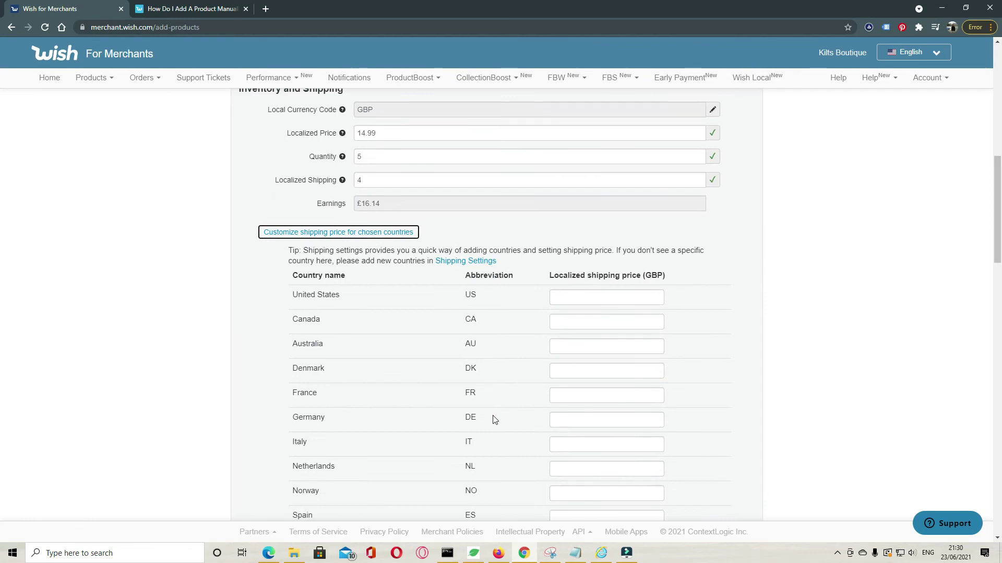
pyautogui.click(591, 295)
pyautogui.write('9.99')
pyautogui.click(587, 330)
pyautogui.write('12.99')
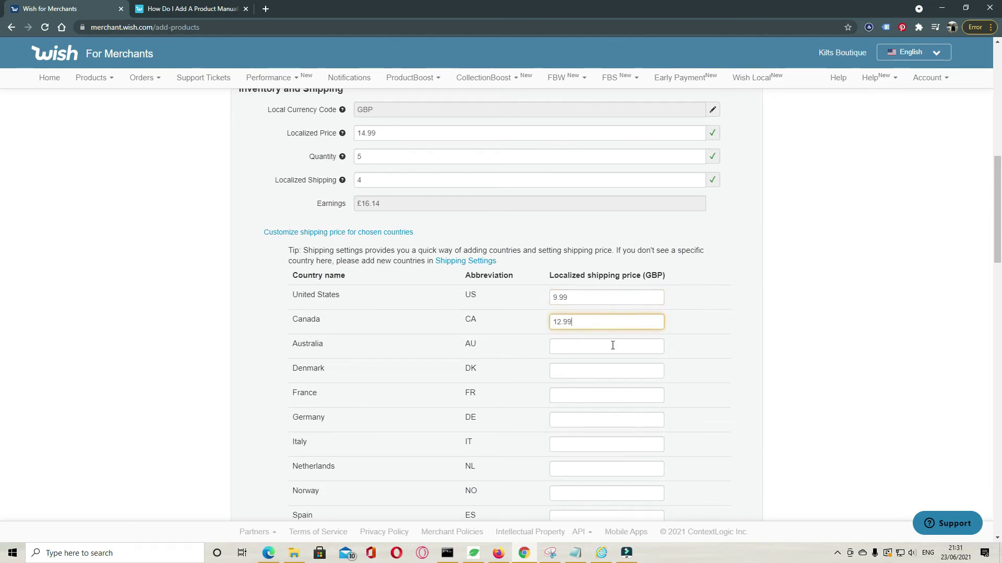
pyautogui.click(571, 348)
pyautogui.write('14.99')
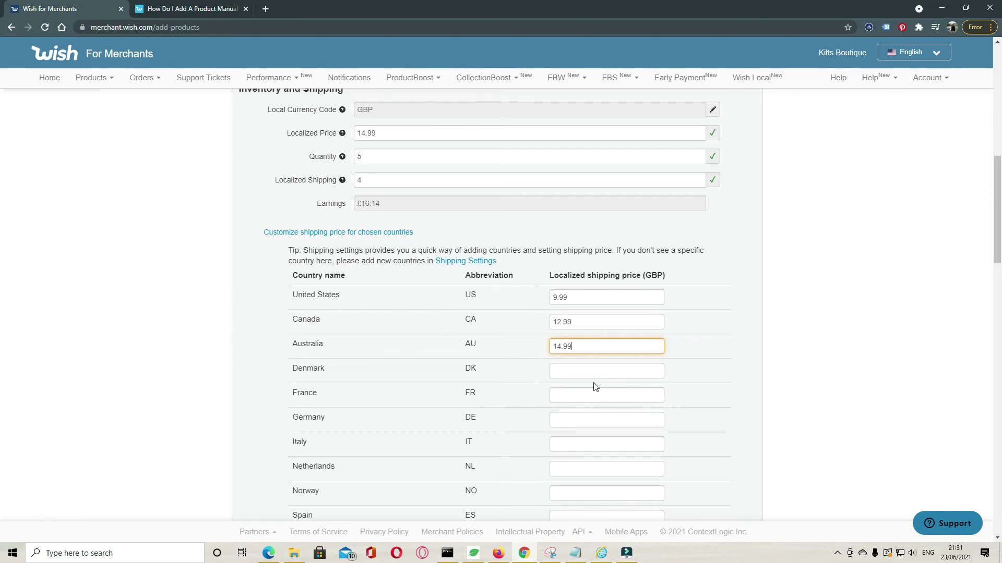
# Fill in the logistics information with the declared name "t shirt" and PK as the country of origin
pyautogui.scroll(-5, 620, 367)
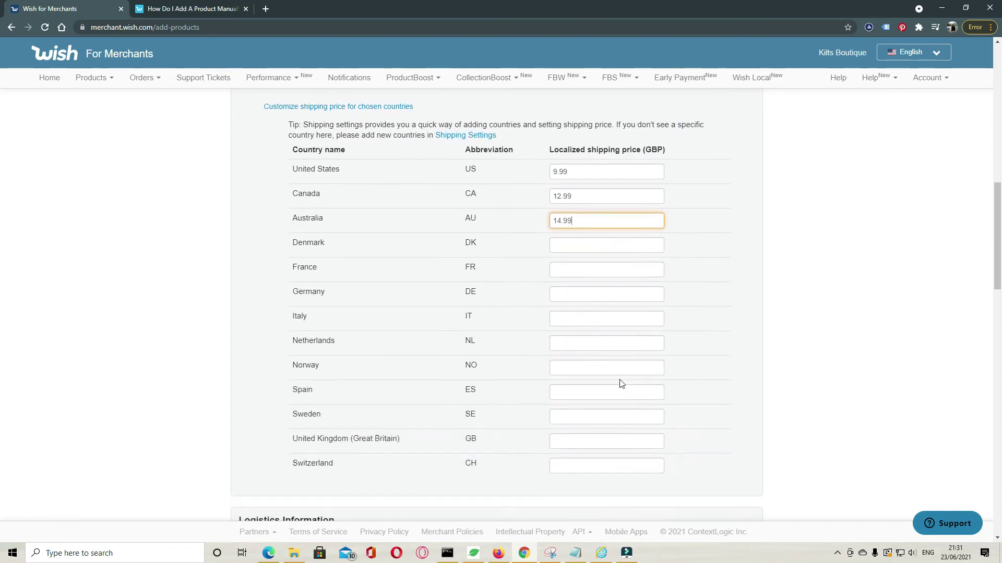
pyautogui.scroll(-3, 629, 379)
pyautogui.click(407, 301)
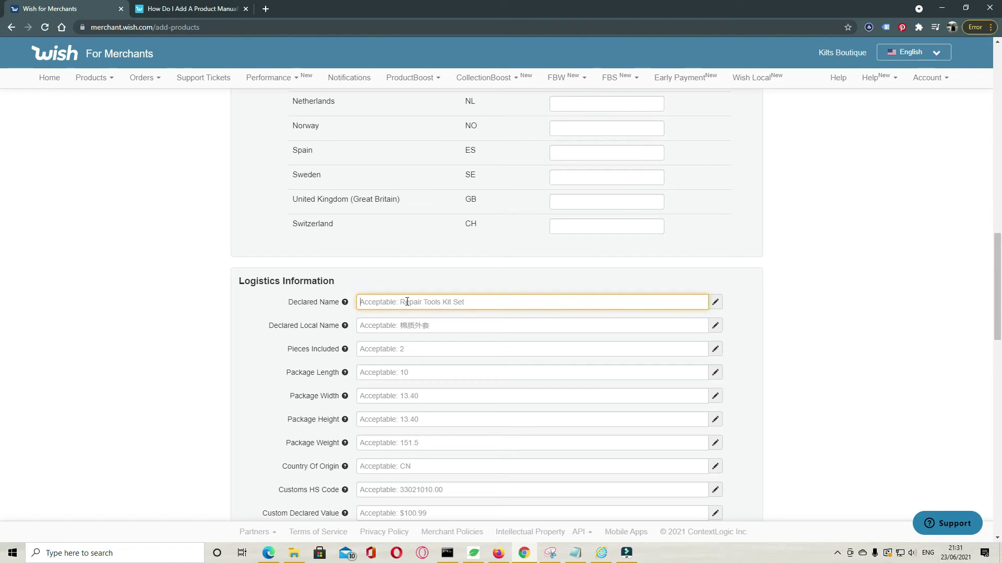
pyautogui.write('t shirt')
pyautogui.click(395, 353)
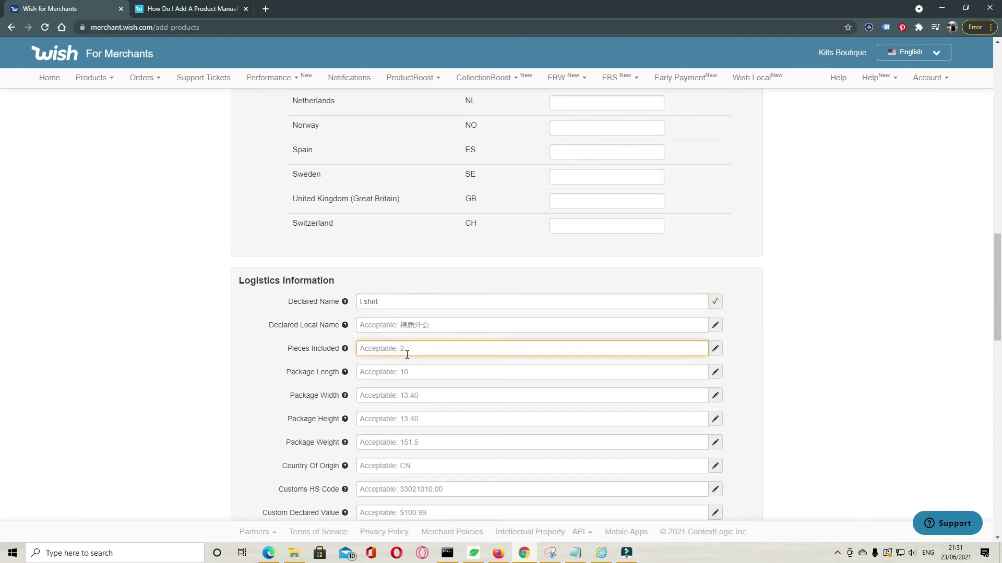
pyautogui.scroll(-2, 386, 305)
pyautogui.click(391, 271)
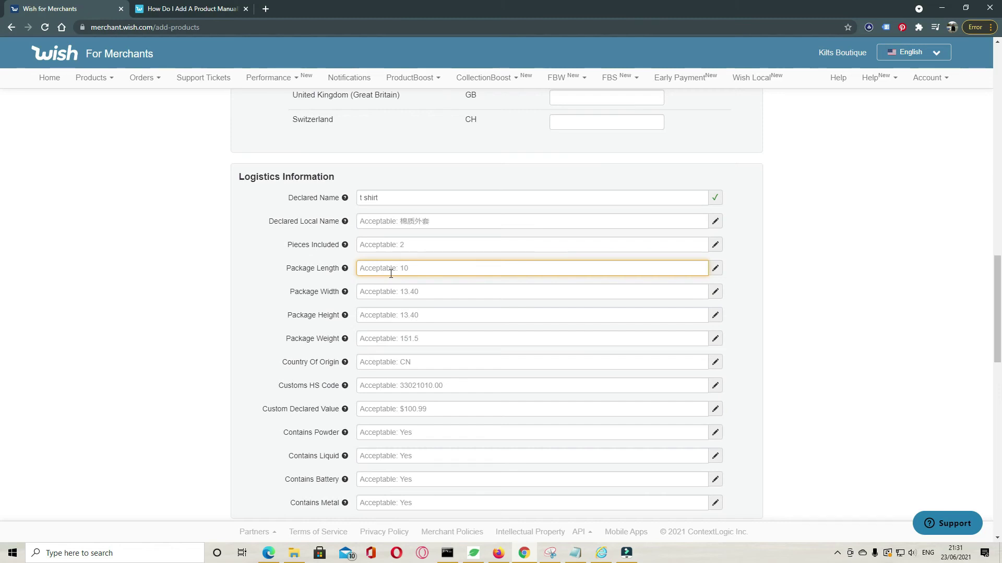
pyautogui.click(385, 364)
pyautogui.write('PK')
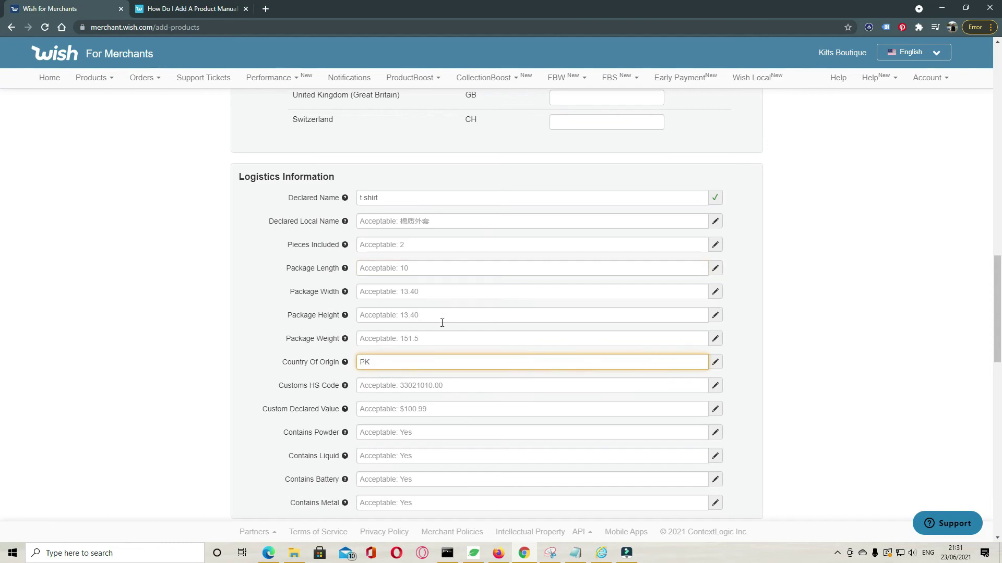
# Declare in the logistics information that the product contains no battery and no metal
pyautogui.scroll(-2, 440, 327)
pyautogui.click(389, 377)
pyautogui.write('no')
pyautogui.click(410, 400)
pyautogui.write('NO')
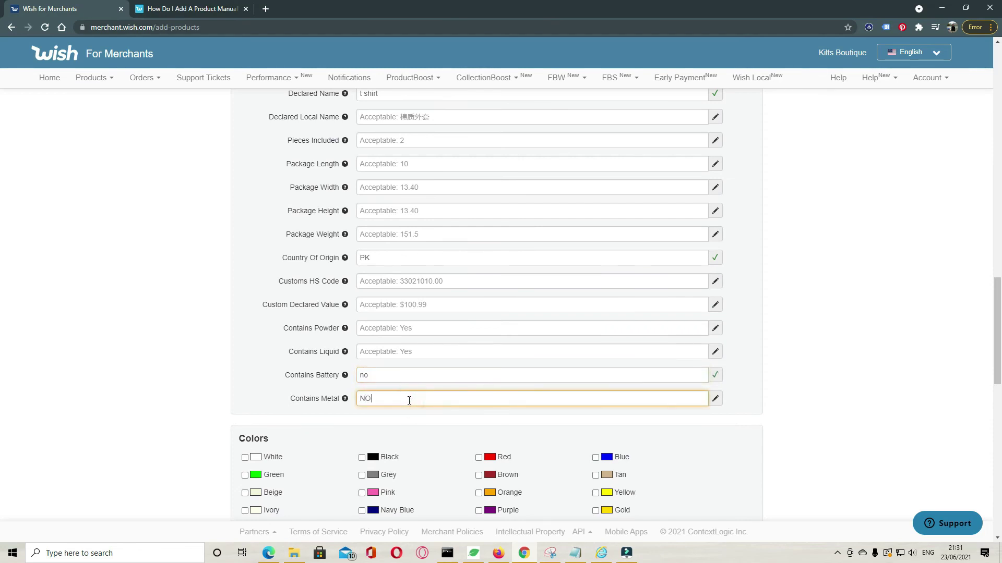
# Select Red, Blue and White as the product colors
pyautogui.scroll(-3, 444, 375)
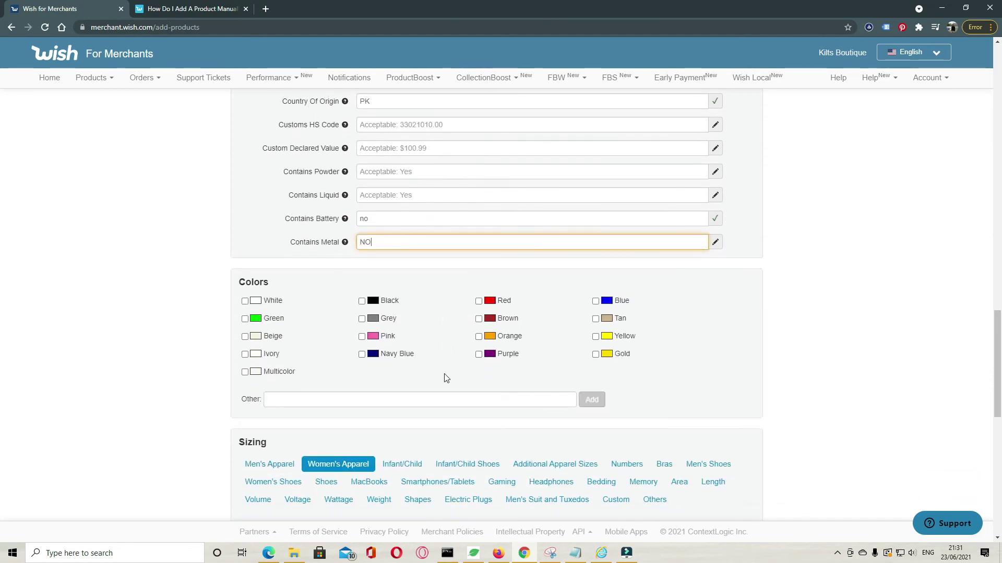
pyautogui.click(478, 301)
pyautogui.click(595, 301)
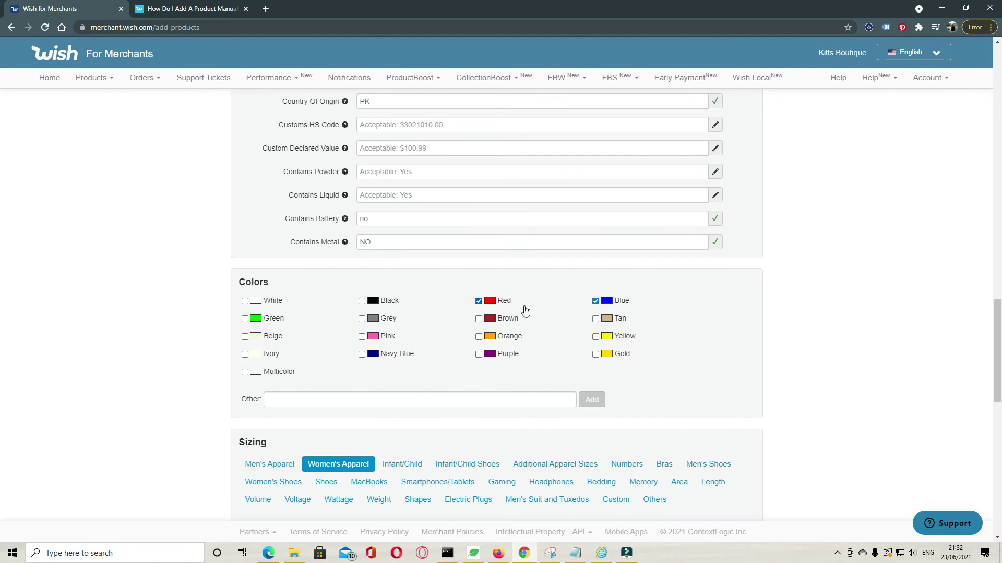
pyautogui.click(274, 302)
pyautogui.scroll(-1, 401, 365)
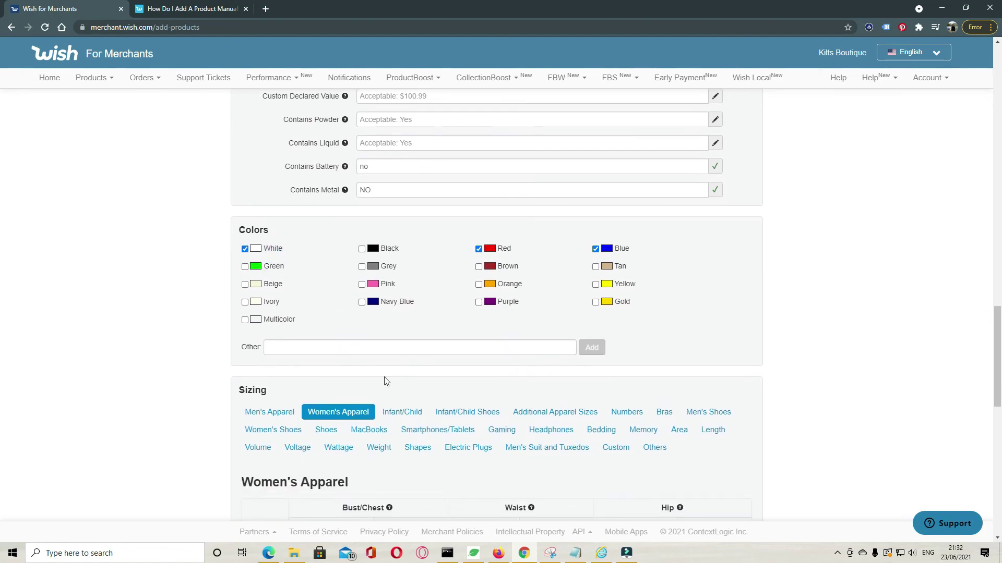
pyautogui.click(340, 349)
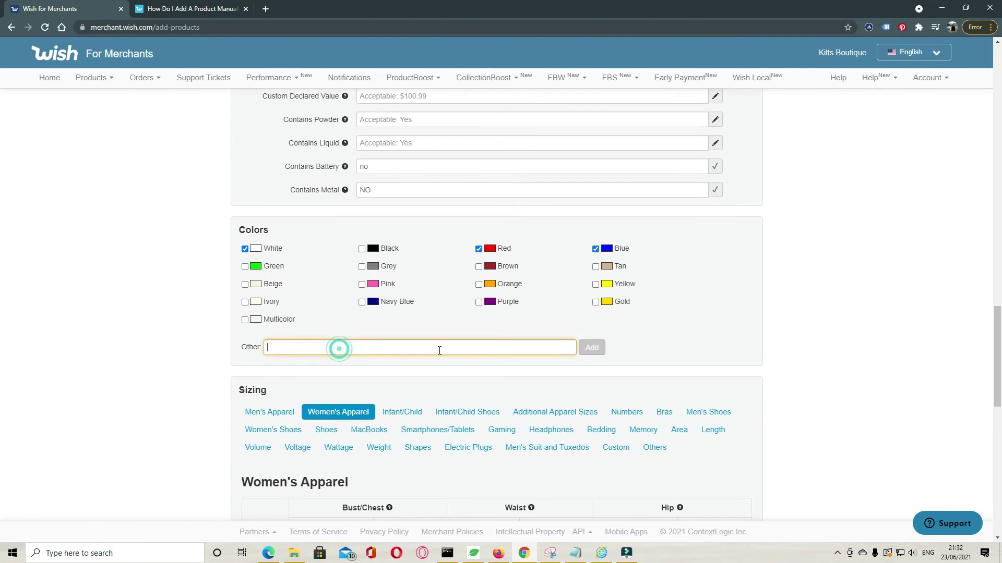
# Switch the sizing to Men's Apparel and select the sizes XS, S, M, L, XL, XXL and XXXL
pyautogui.scroll(-1, 380, 366)
pyautogui.click(259, 362)
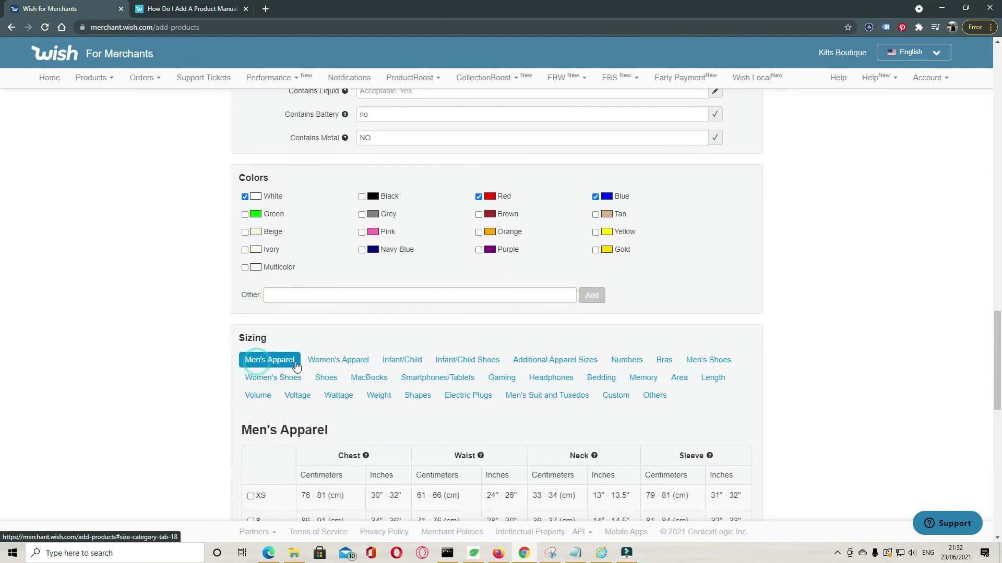
pyautogui.scroll(-4, 342, 358)
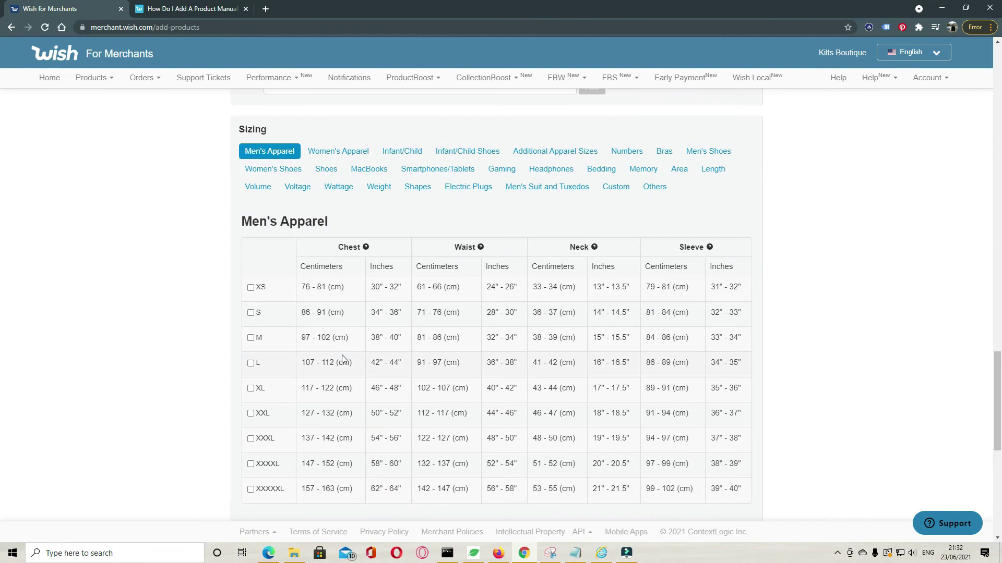
pyautogui.click(251, 288)
pyautogui.click(250, 313)
pyautogui.click(250, 338)
pyautogui.click(251, 363)
pyautogui.click(251, 388)
pyautogui.click(250, 414)
pyautogui.scroll(-2, 282, 405)
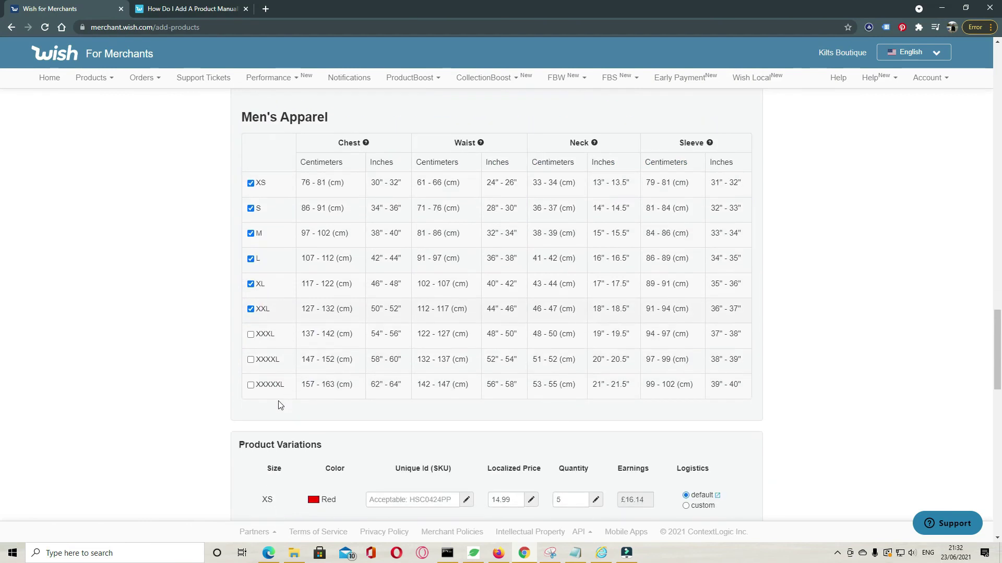
pyautogui.click(251, 334)
# Edit the localized price of the XS Red product variation
pyautogui.scroll(-5, 389, 381)
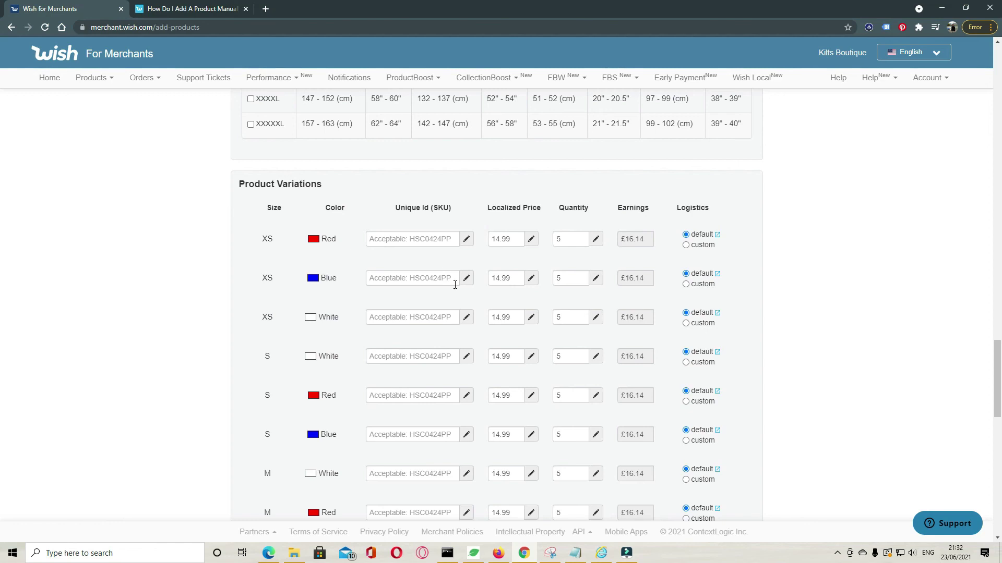
pyautogui.click(498, 241)
pyautogui.write('5')
# Review the remaining product variations, the automatic refund period and the listing summary before submission
pyautogui.scroll(-15, 568, 252)
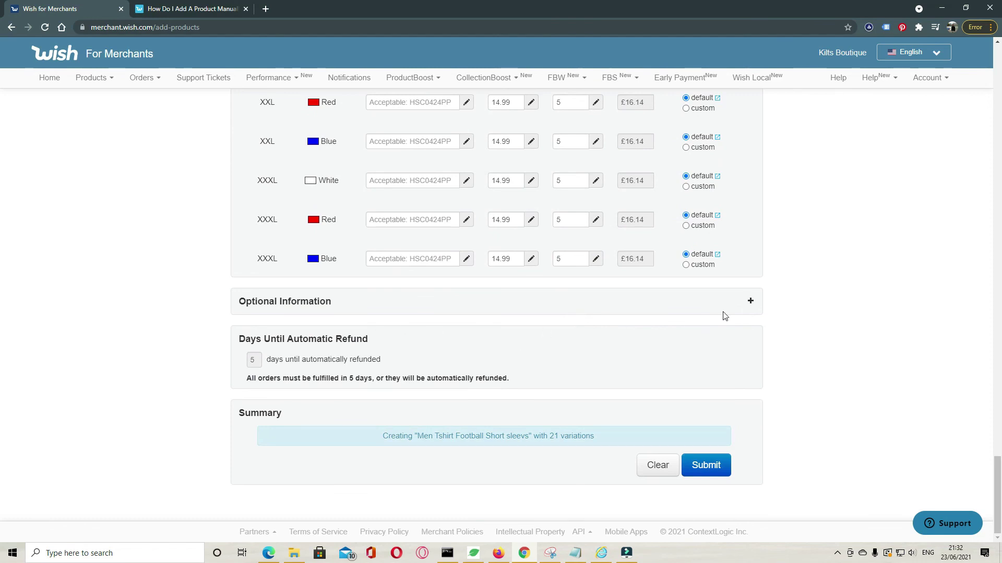
pyautogui.tripleClick(646, 324)
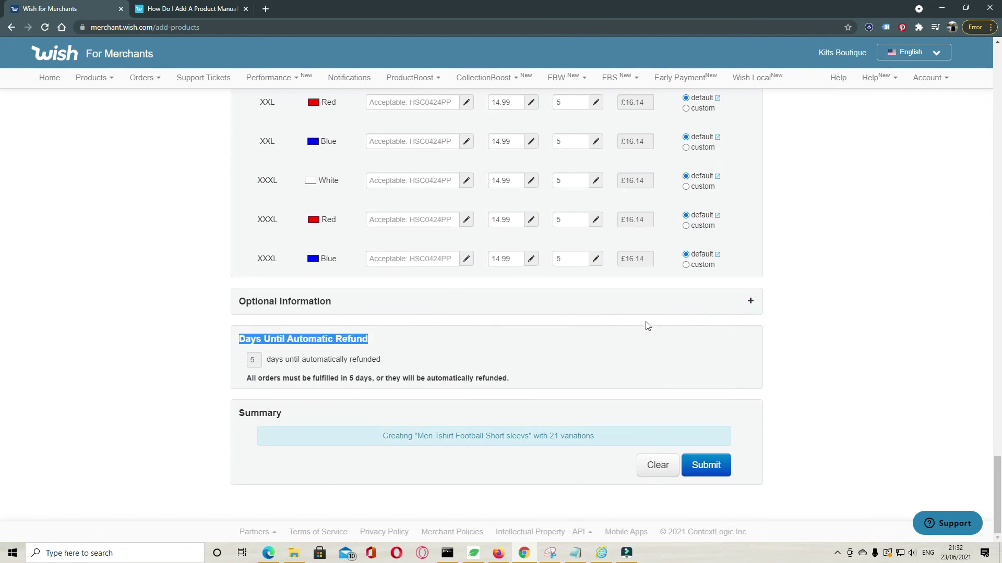
pyautogui.click(323, 354)
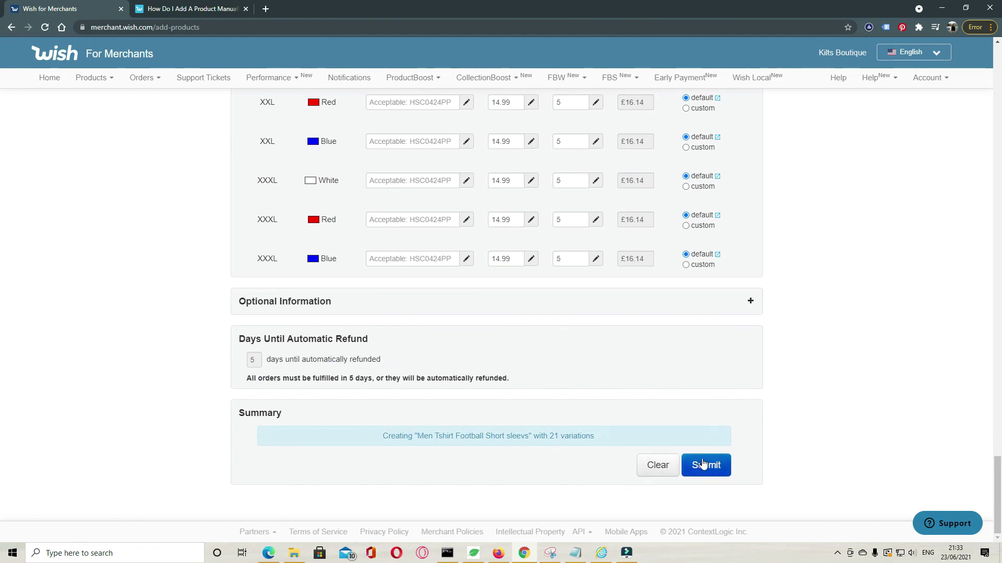
pyautogui.scroll(20, 446, 396)
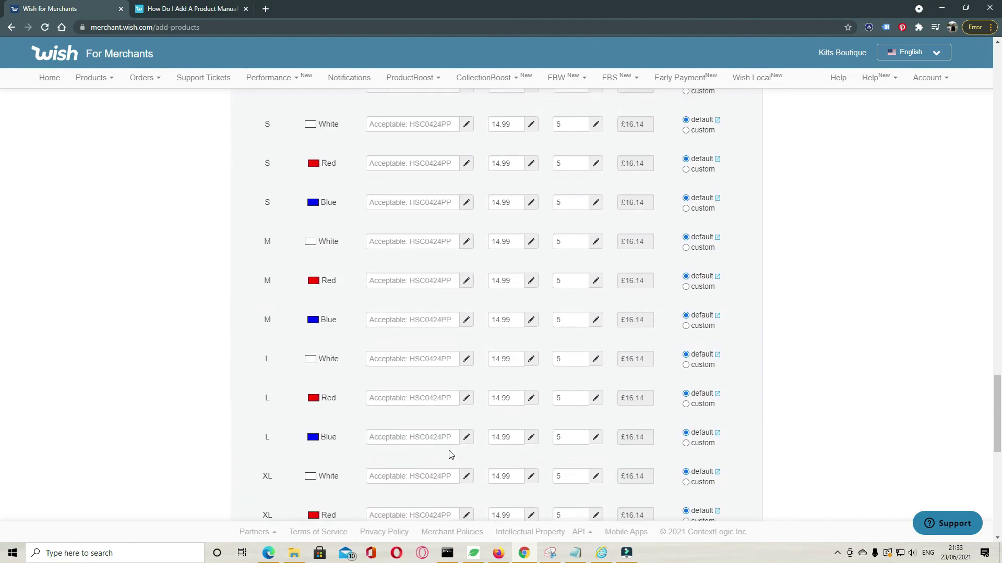